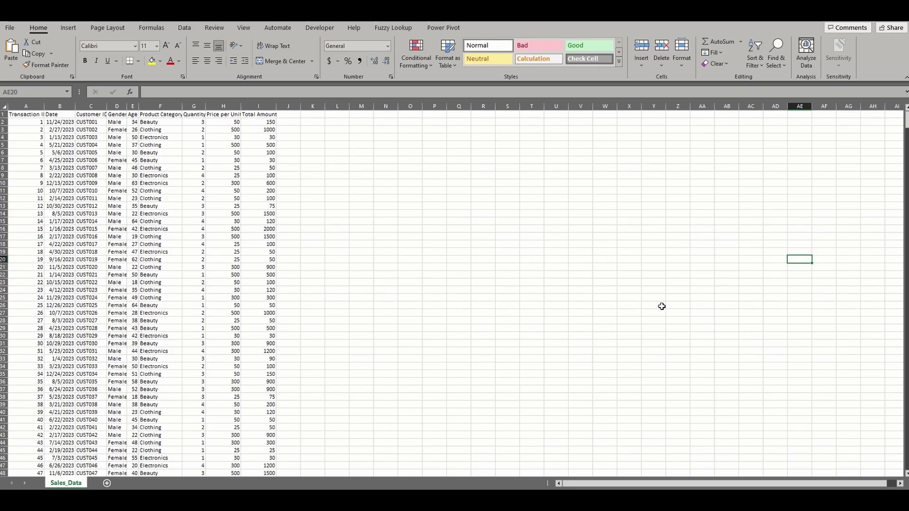
Try a yellow fill on row 6 of the data, then clear it again
click(79, 152)
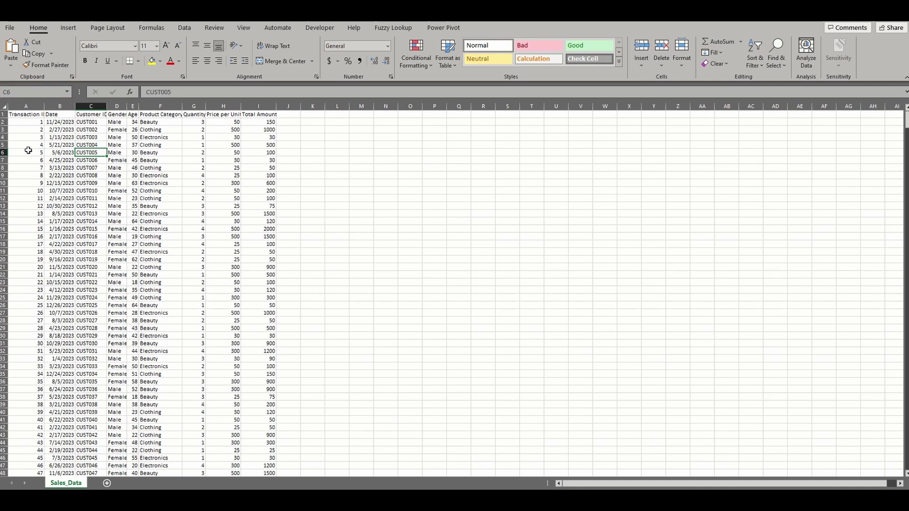
drag(29, 152, 262, 153)
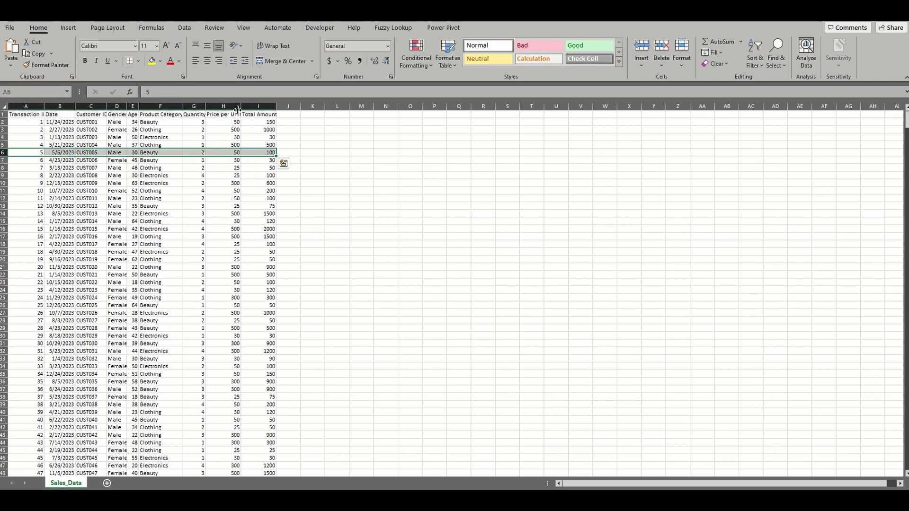
click(152, 62)
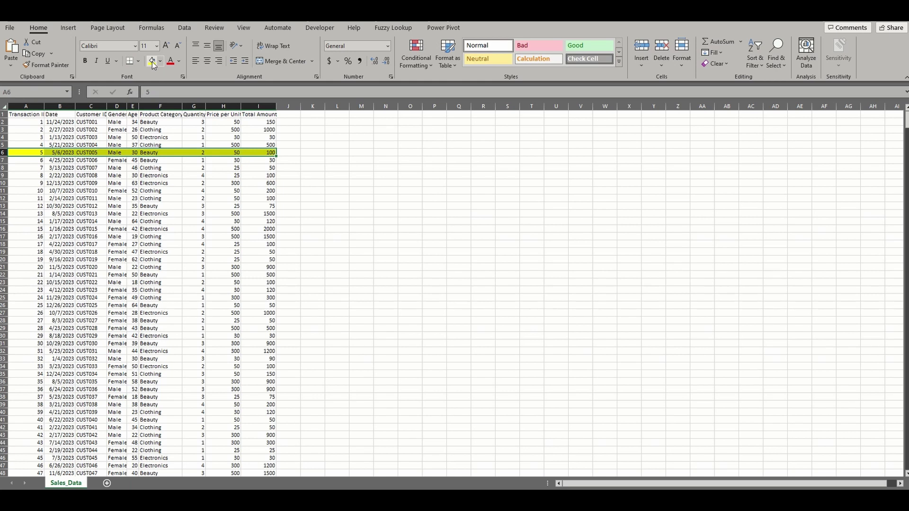
click(160, 61)
click(182, 167)
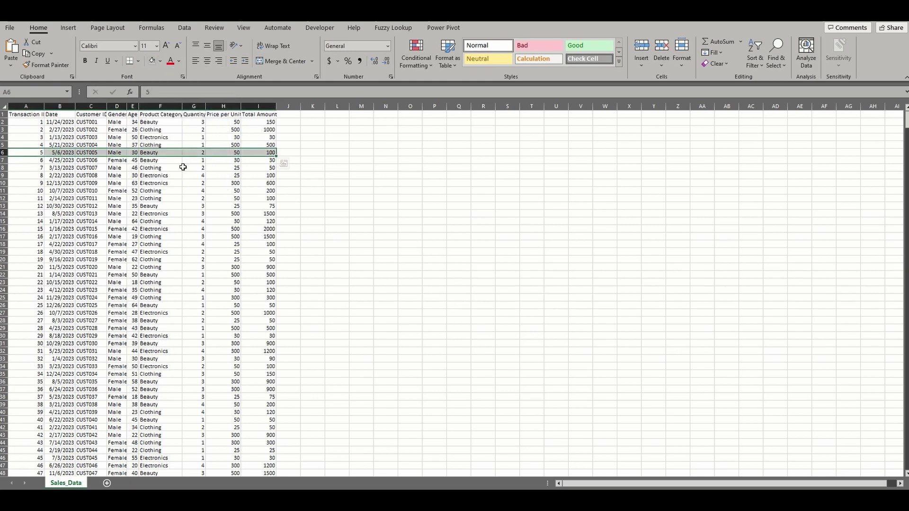
click(381, 228)
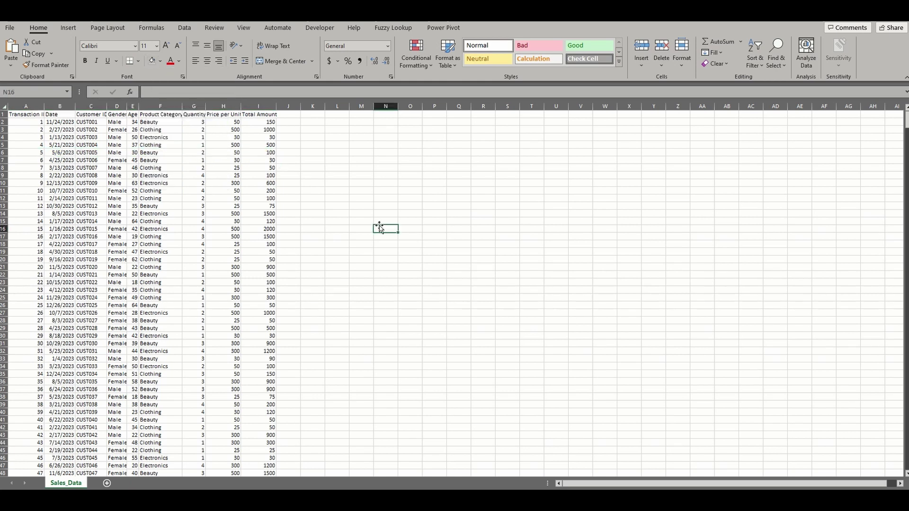
Select the whole data table from B7 and start a new conditional formatting rule
click(54, 157)
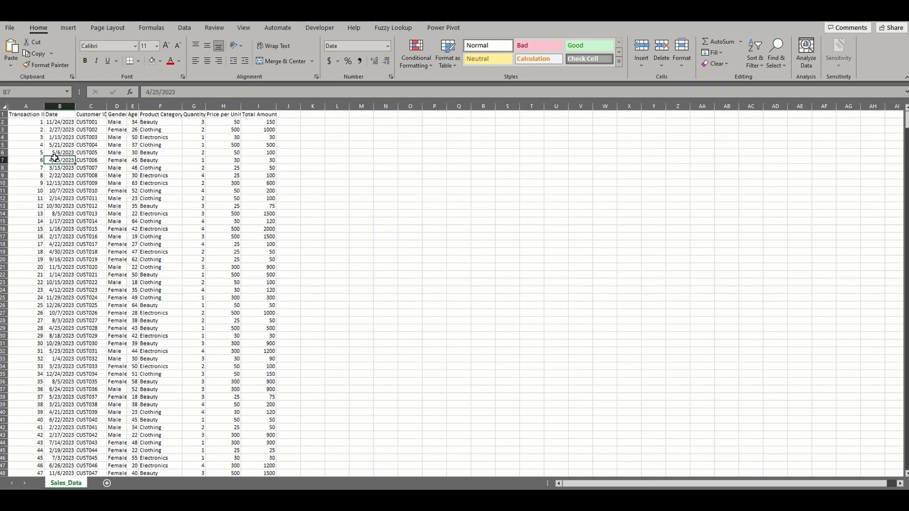
key(ctrl+a)
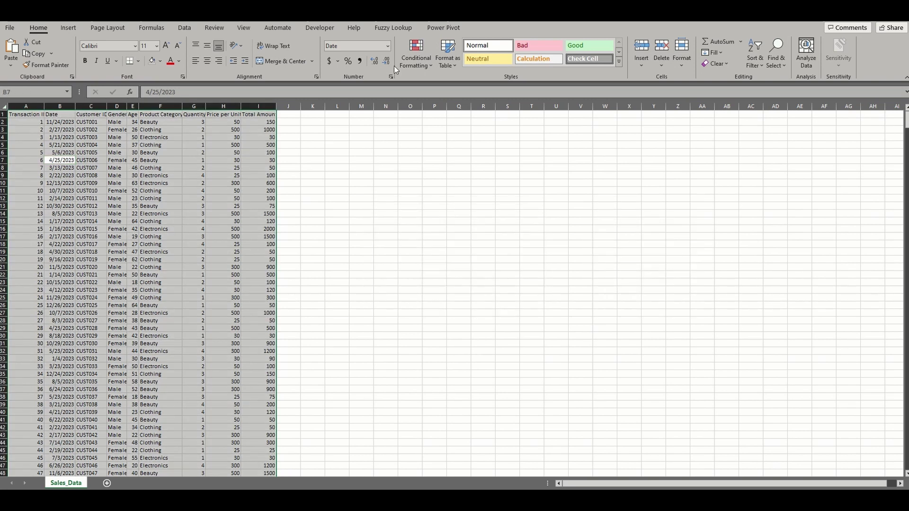
click(417, 61)
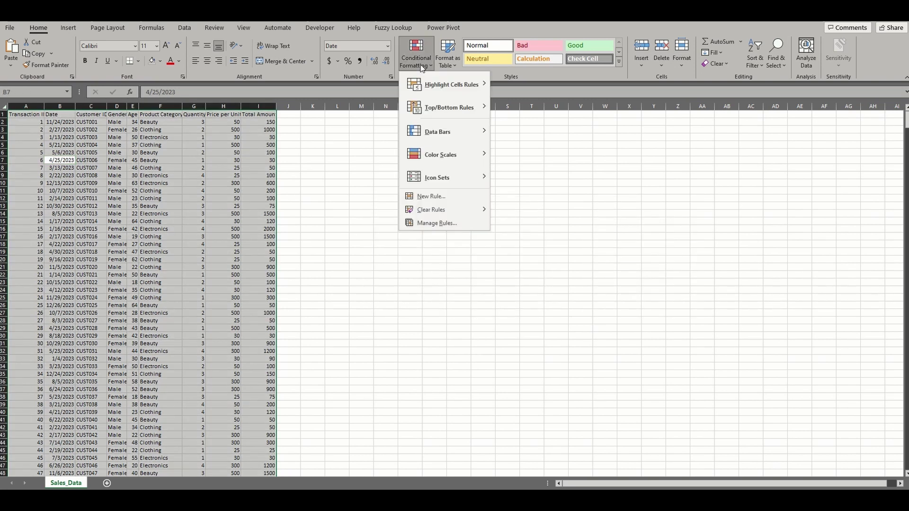
click(441, 195)
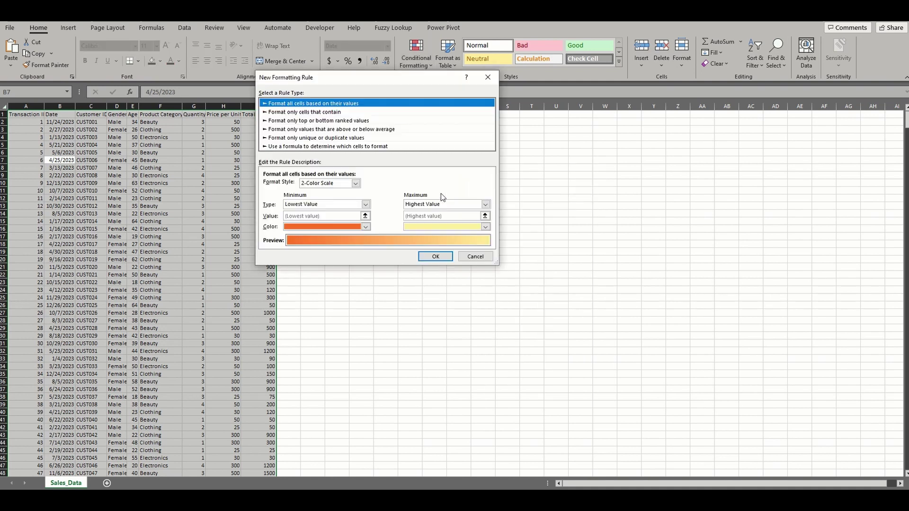
Make it a formula rule using =CELL("ROW")=ROW()
click(366, 147)
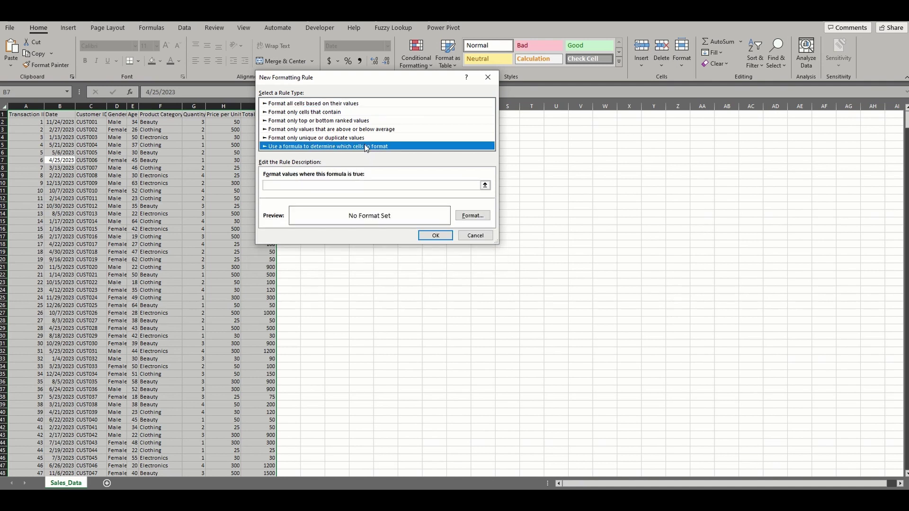
click(322, 185)
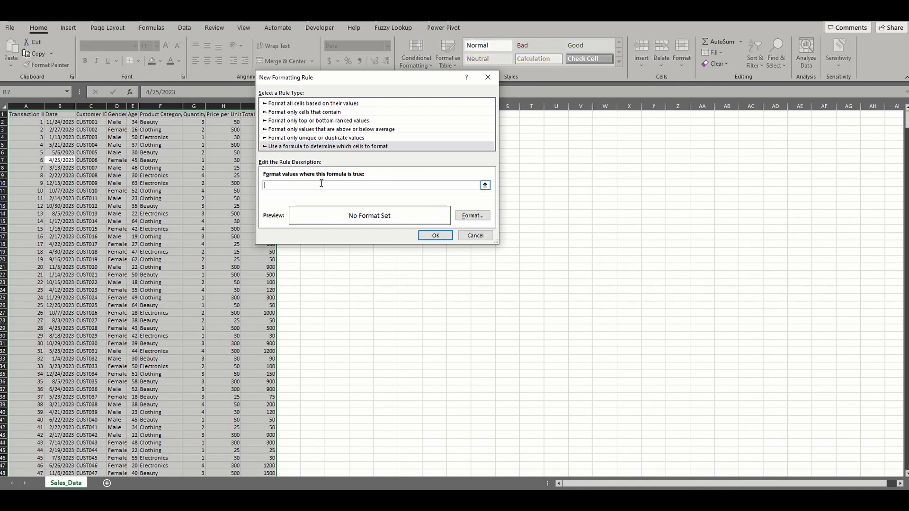
text(=CELL)
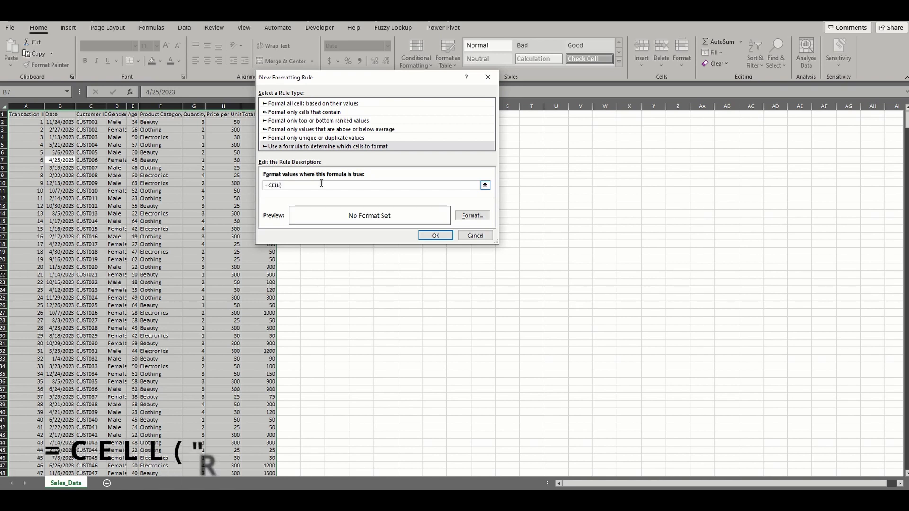
text(("ROW")
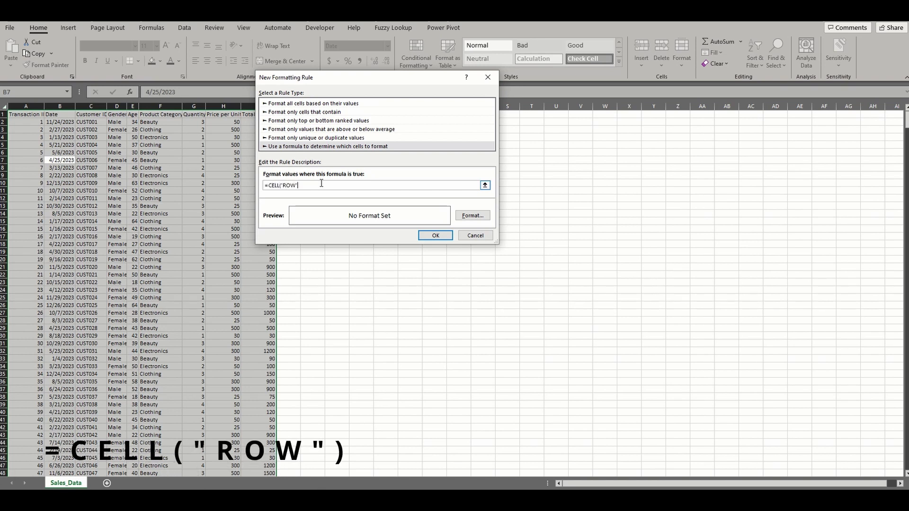
text()=)
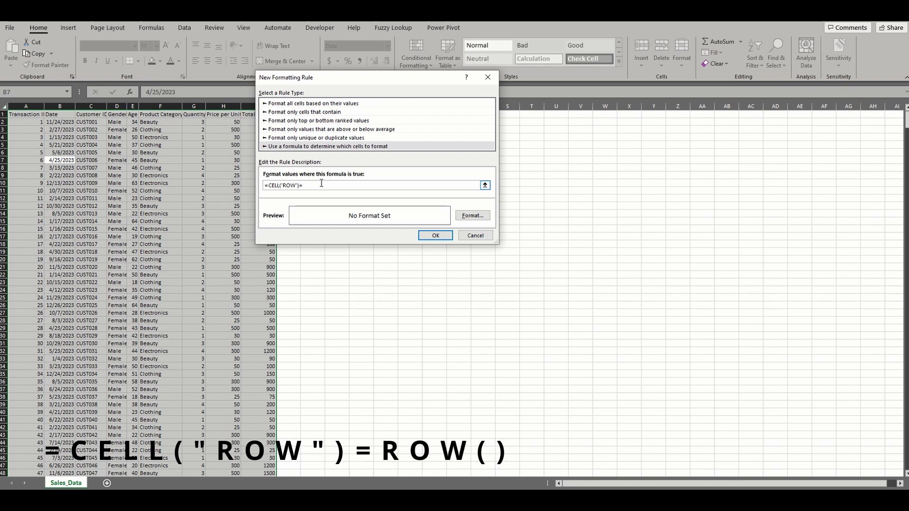
text(ROW)
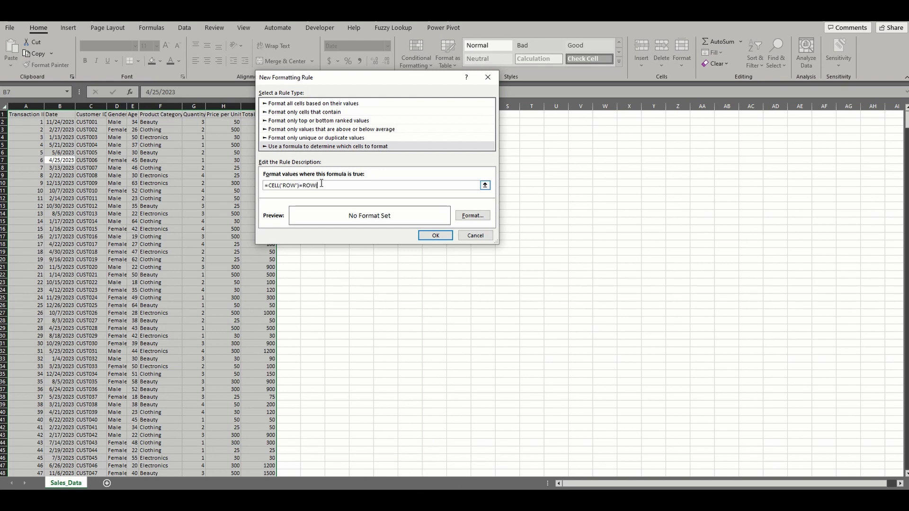
text(())
click(471, 216)
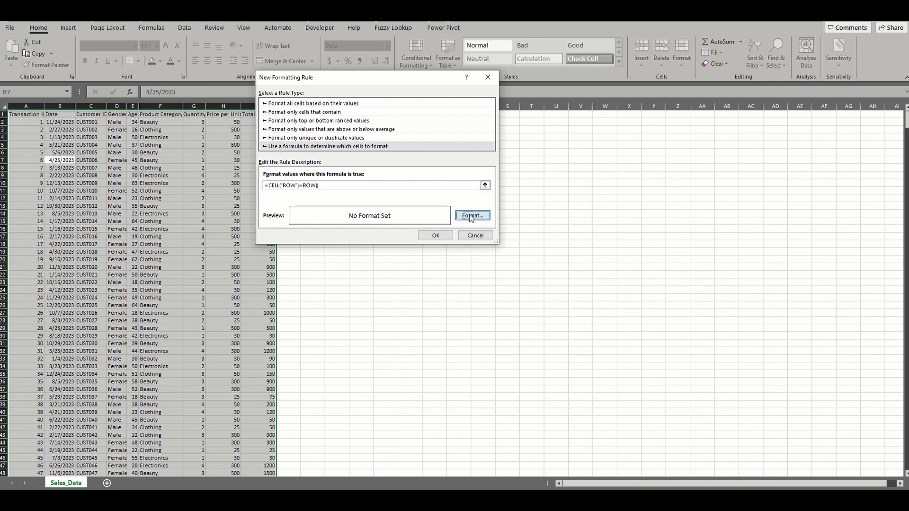
Give the rule a yellow fill, apply it, and select P17 to test
click(470, 216)
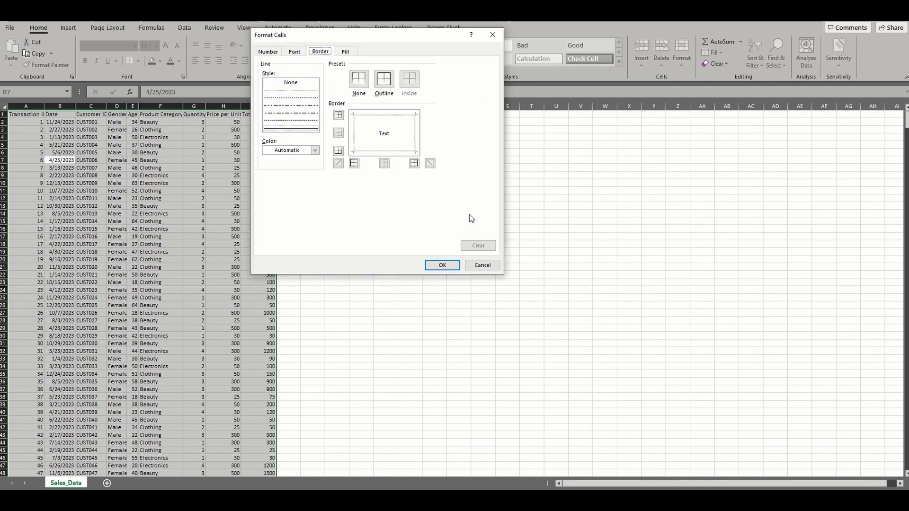
click(354, 56)
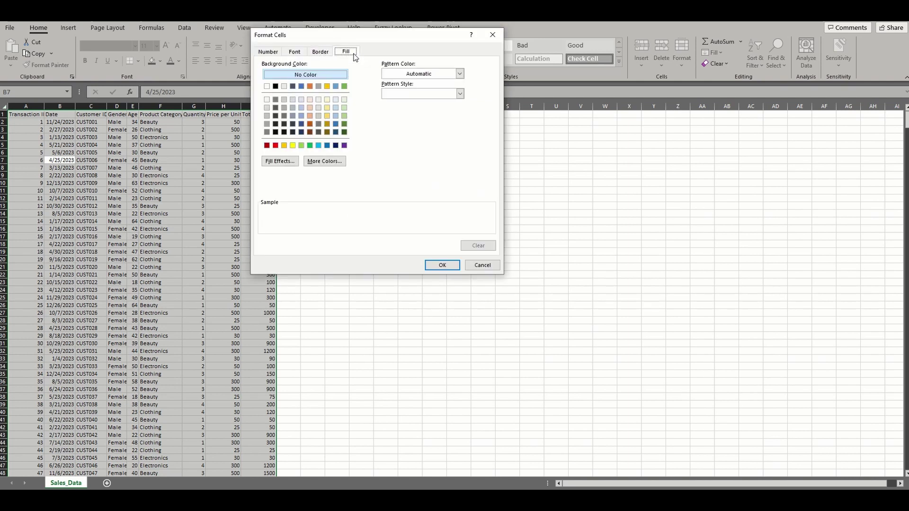
click(293, 145)
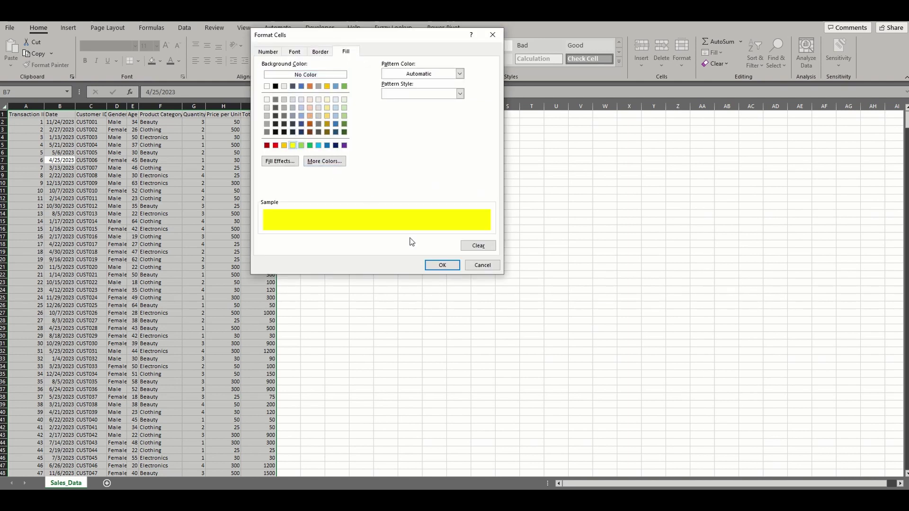
click(434, 264)
click(438, 236)
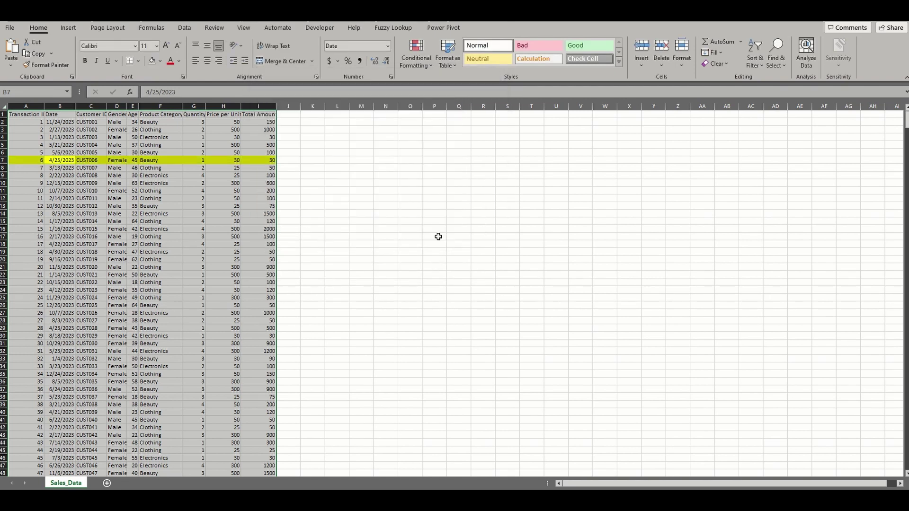
click(438, 237)
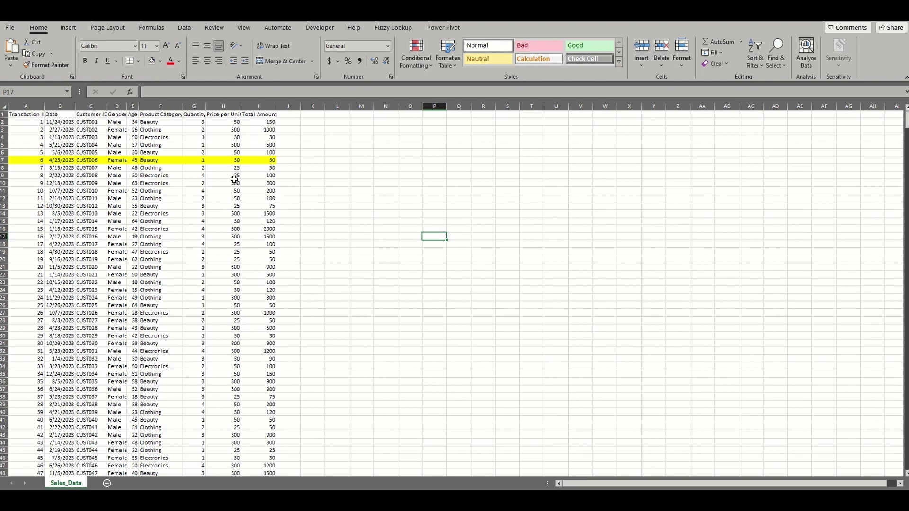
Select cells in rows 18, 12 and 25, recalculating with F9 so the highlight follows
click(98, 190)
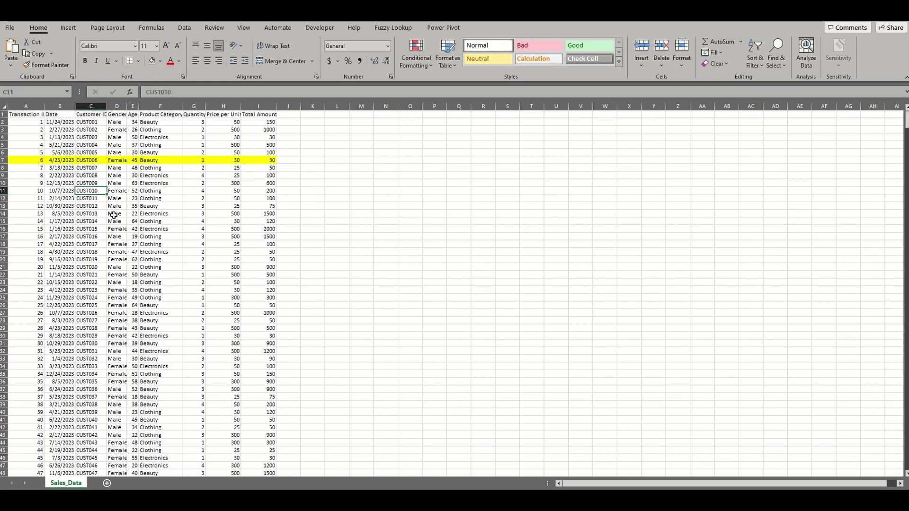
click(78, 245)
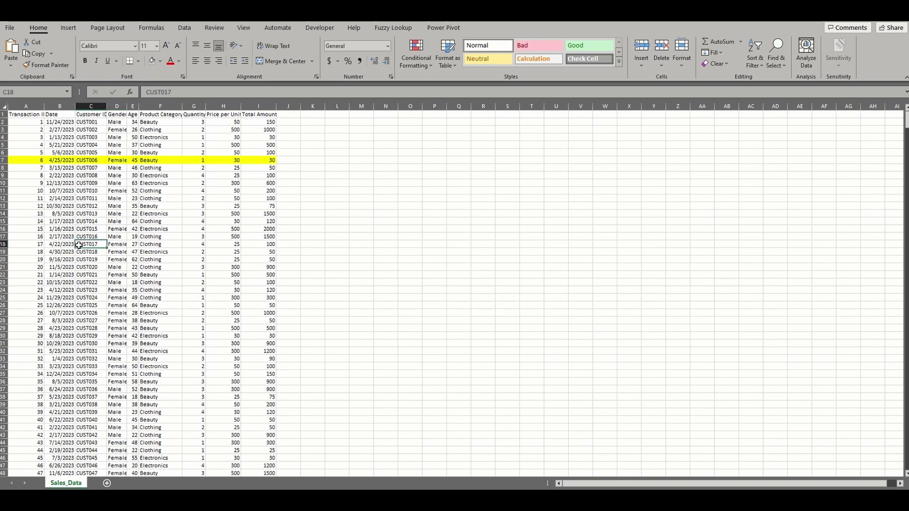
key(F9)
click(104, 196)
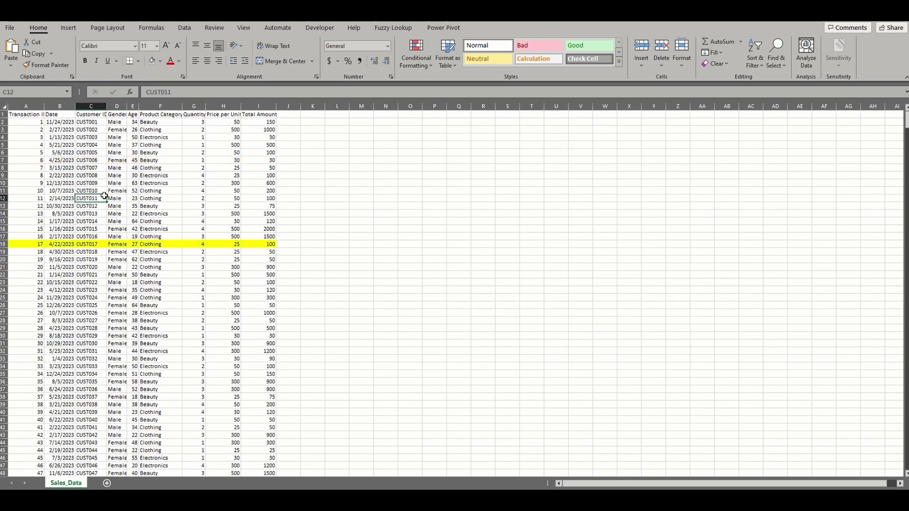
key(F9)
click(160, 297)
key(F9)
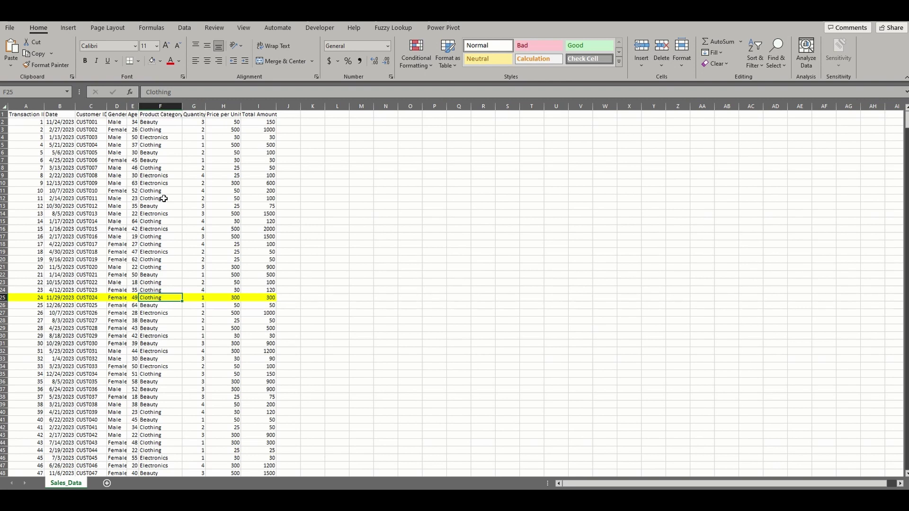
Open the code module behind the Sales_Data sheet
click(313, 29)
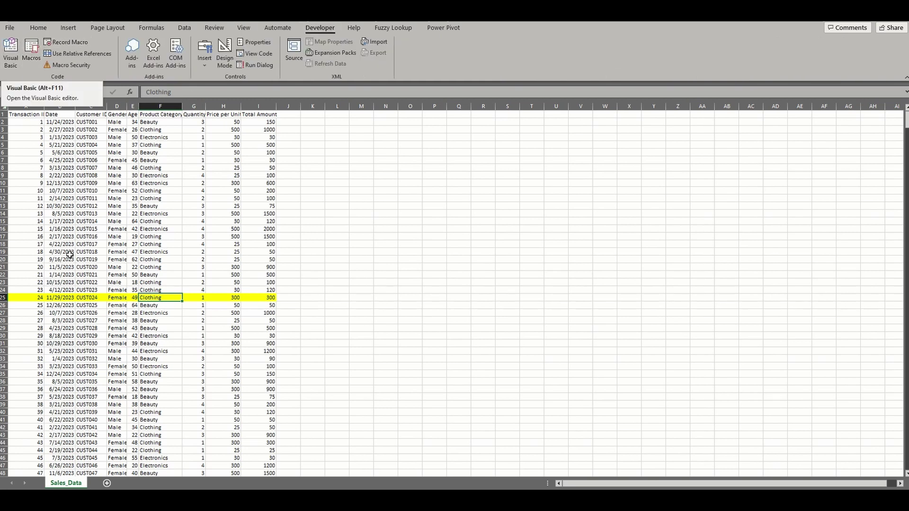
right_click(76, 484)
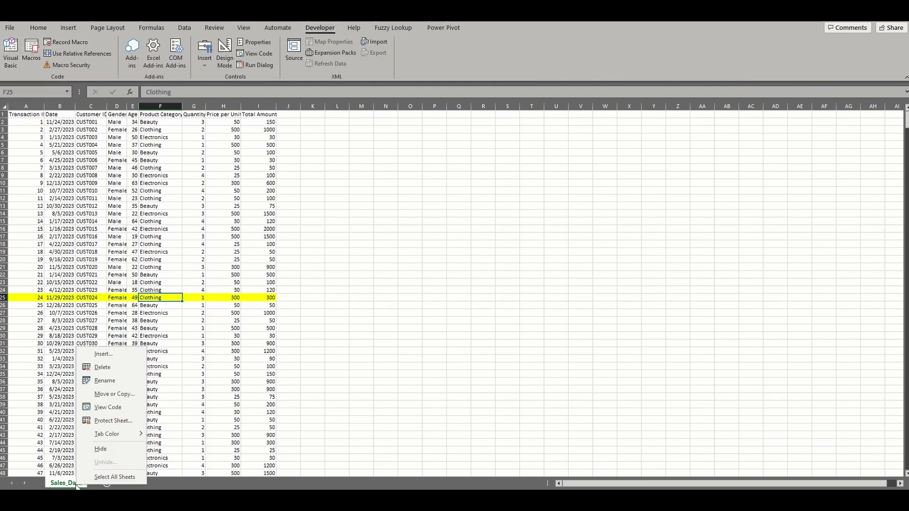
click(109, 407)
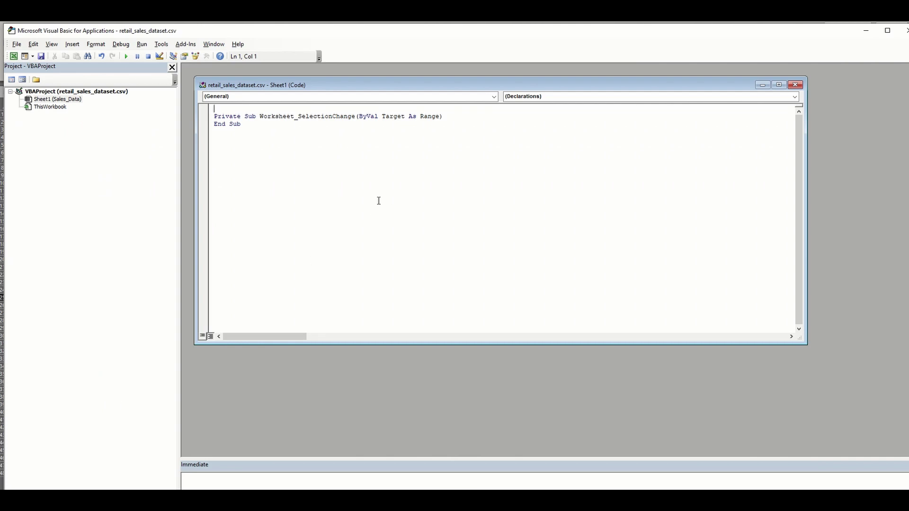
Add Application.Calculate inside the Worksheet_SelectionChange handler
click(494, 96)
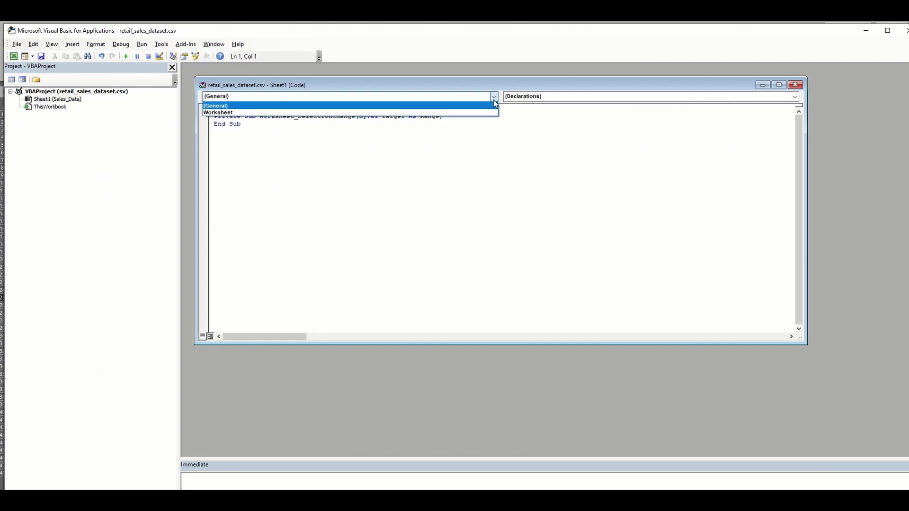
click(483, 110)
click(457, 119)
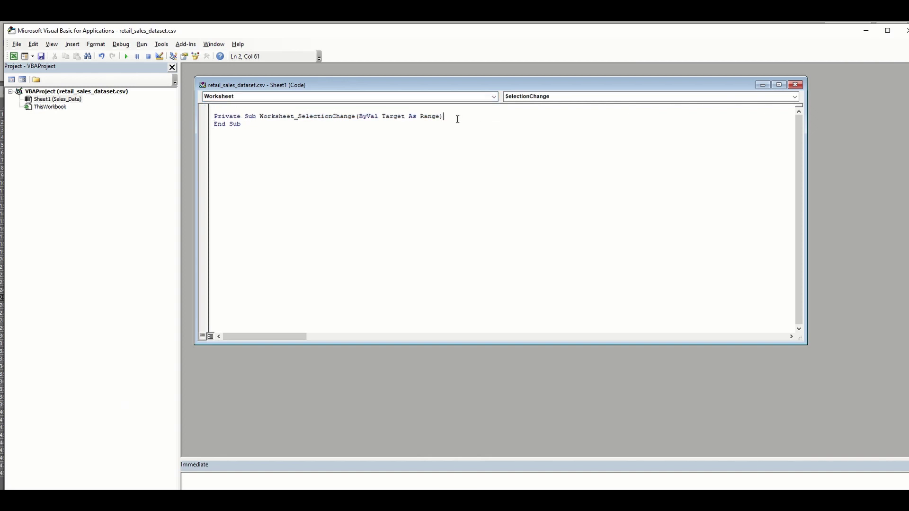
key(Return)
text(Application.)
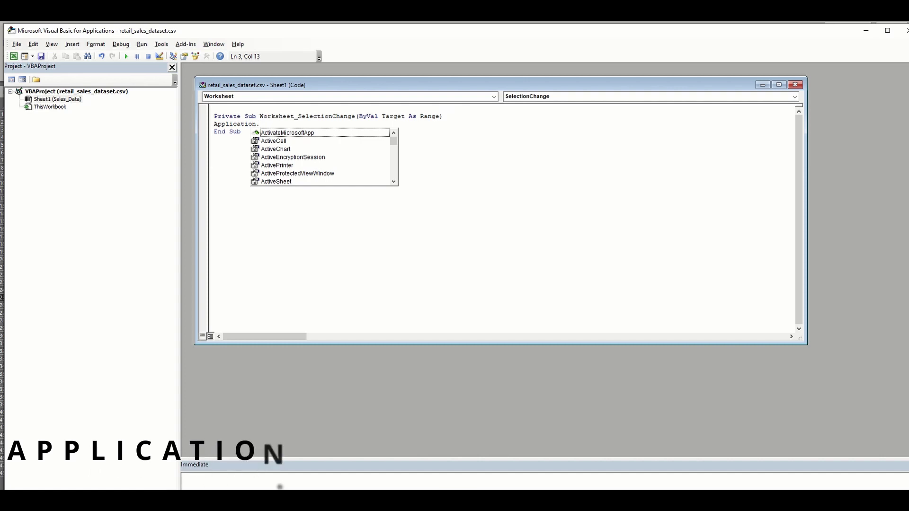
text(Calculate)
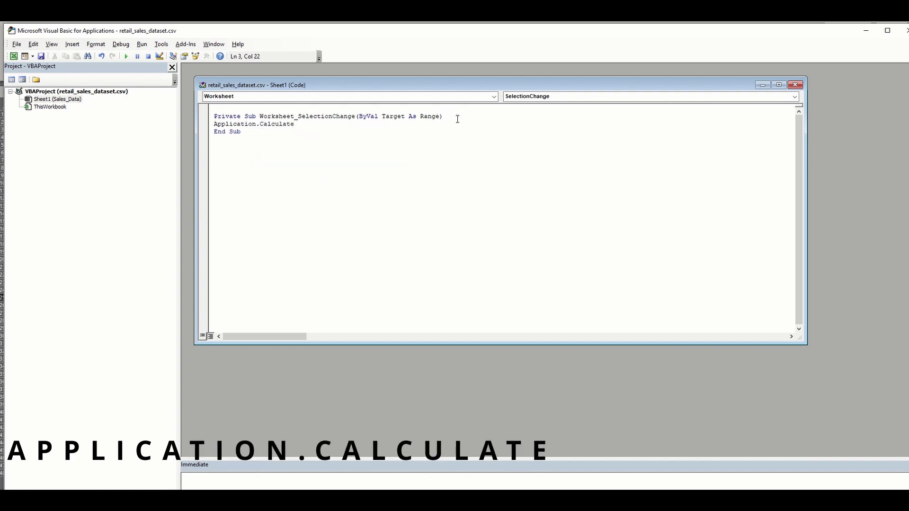
Back in the worksheet, test the highlight from cells F15, C8, D22 and I33
key(alt+F11)
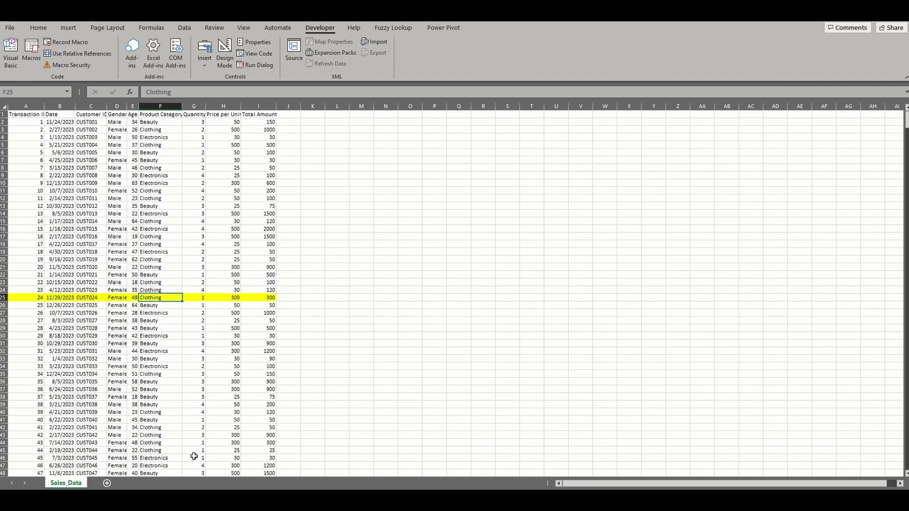
click(157, 221)
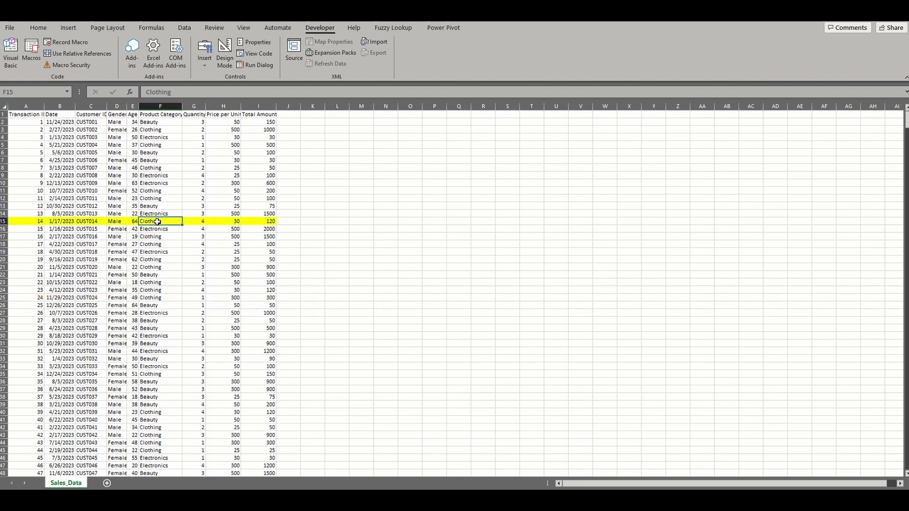
click(87, 168)
click(125, 274)
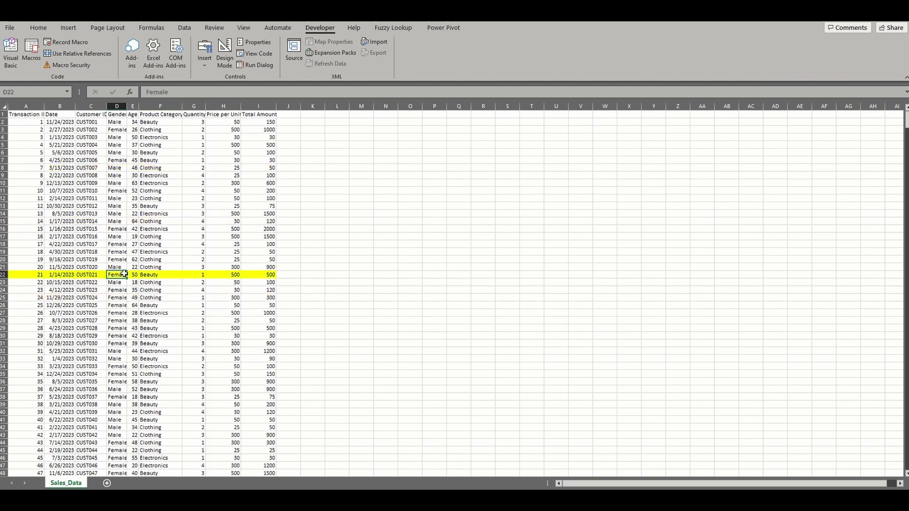
click(256, 358)
Change the rule formula to =CELL("COL")=COLUMN() and check it from F16 and B16
click(36, 28)
click(416, 54)
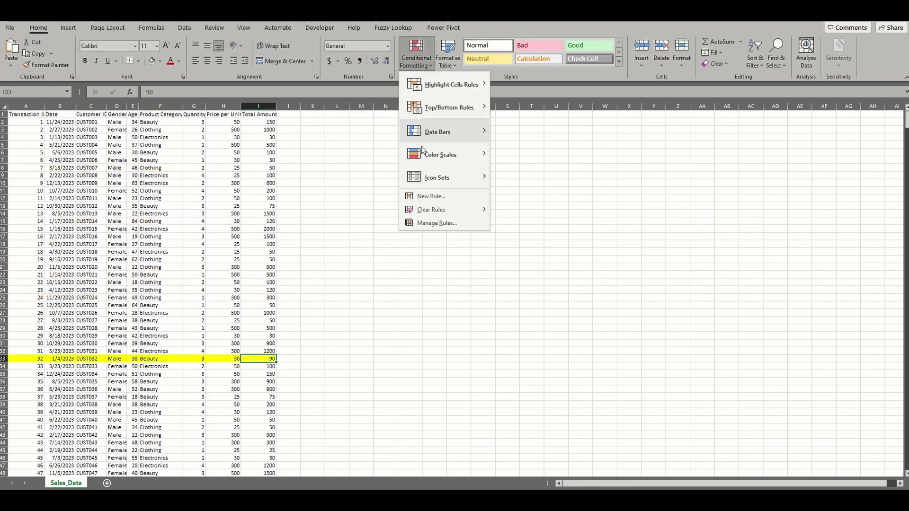
click(429, 223)
double_click(308, 147)
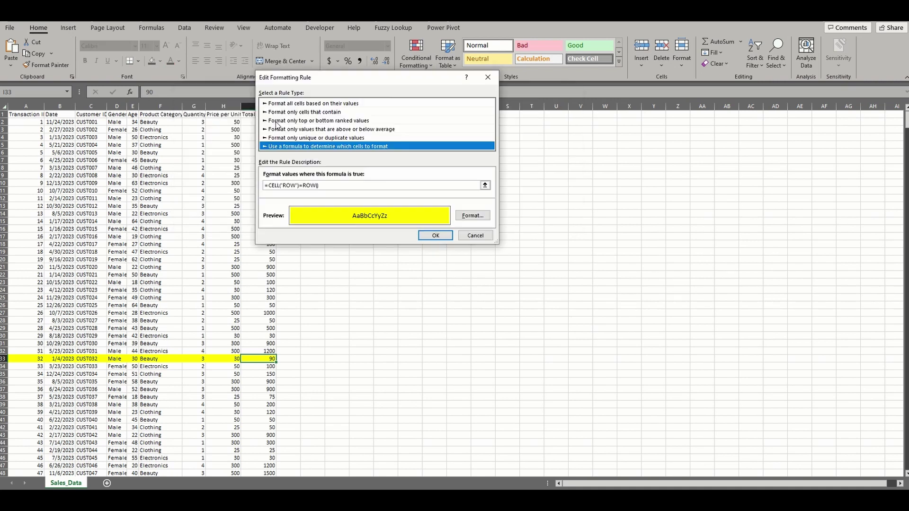
click(283, 184)
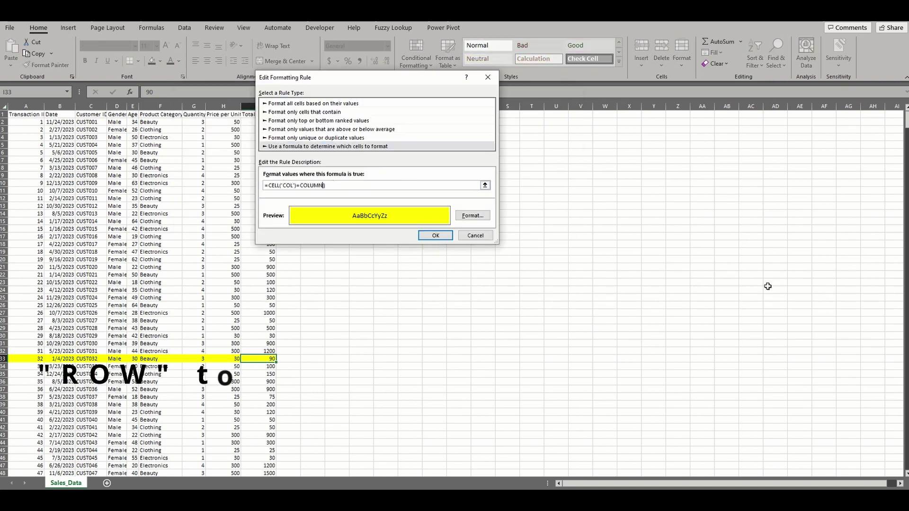
click(449, 236)
click(552, 220)
click(487, 219)
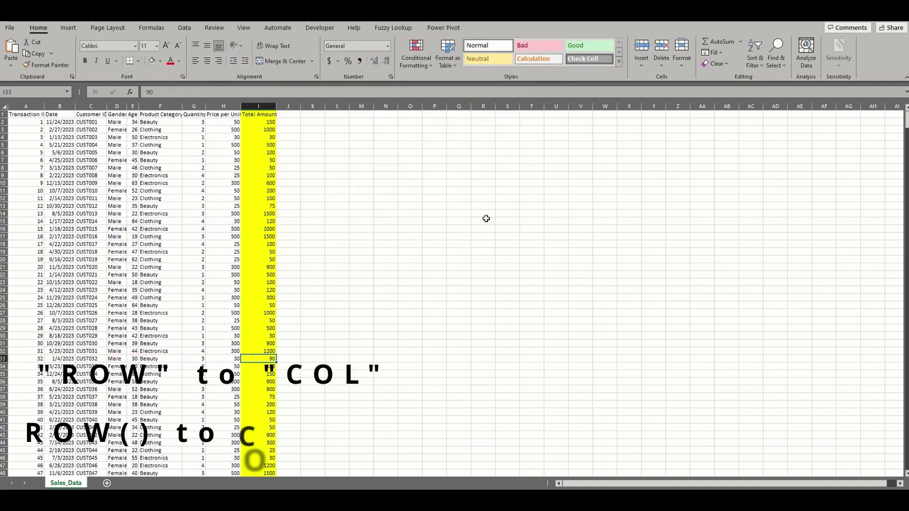
click(152, 229)
click(52, 230)
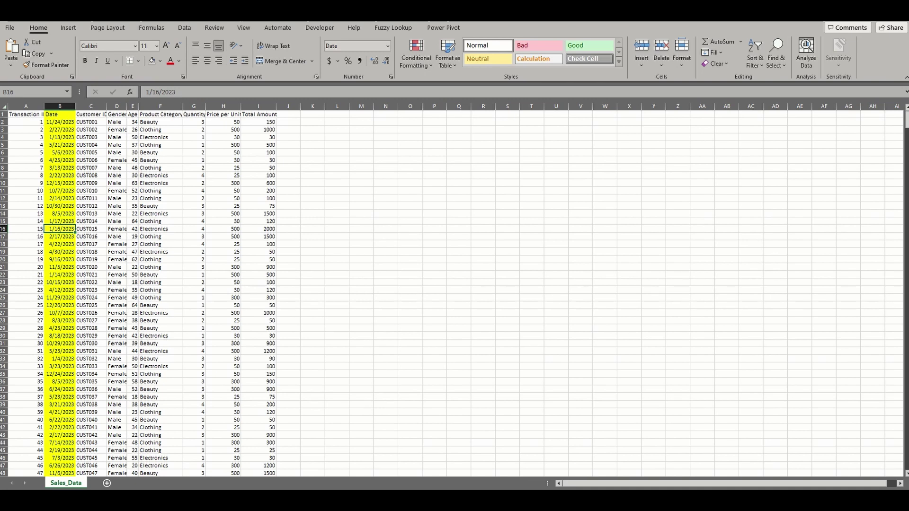
Change the rule to =OR(CELL("COL")=COLUMN(),CELL("ROW")=ROW()) and apply it
click(417, 61)
click(443, 224)
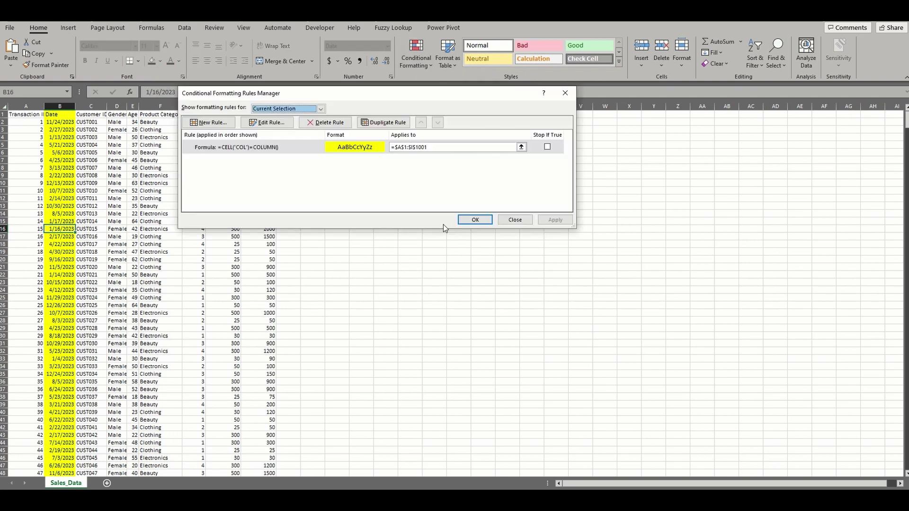
click(285, 149)
click(273, 123)
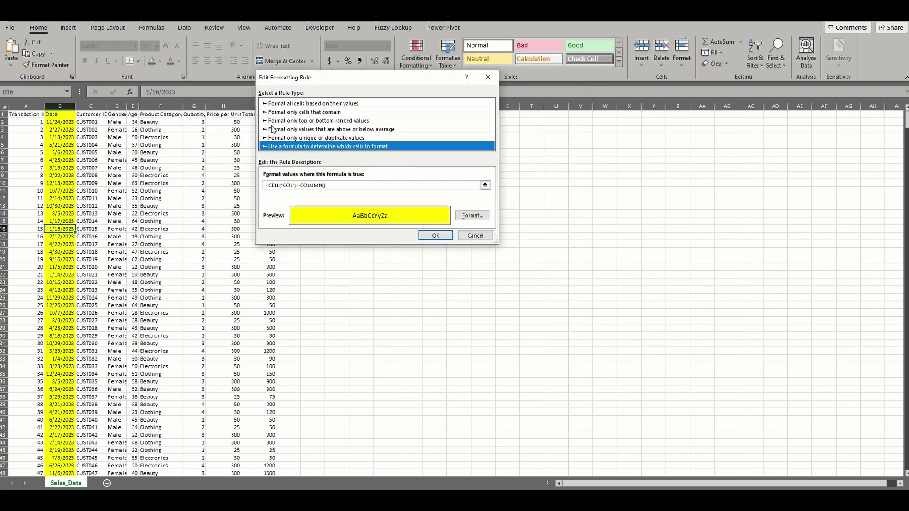
click(267, 186)
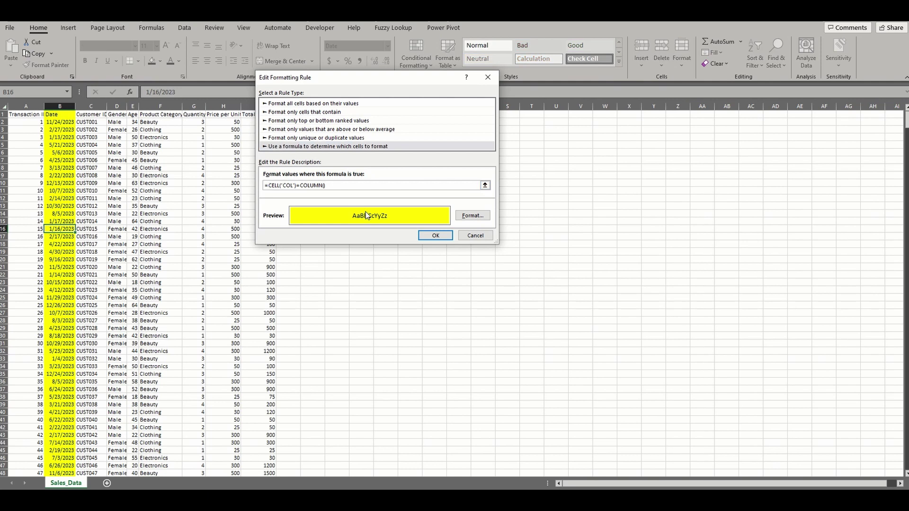
text(OR()
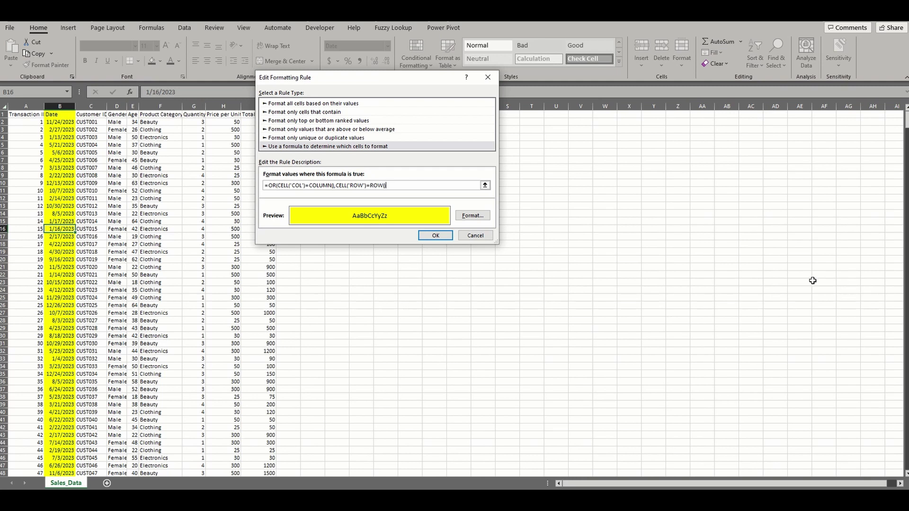
click(435, 235)
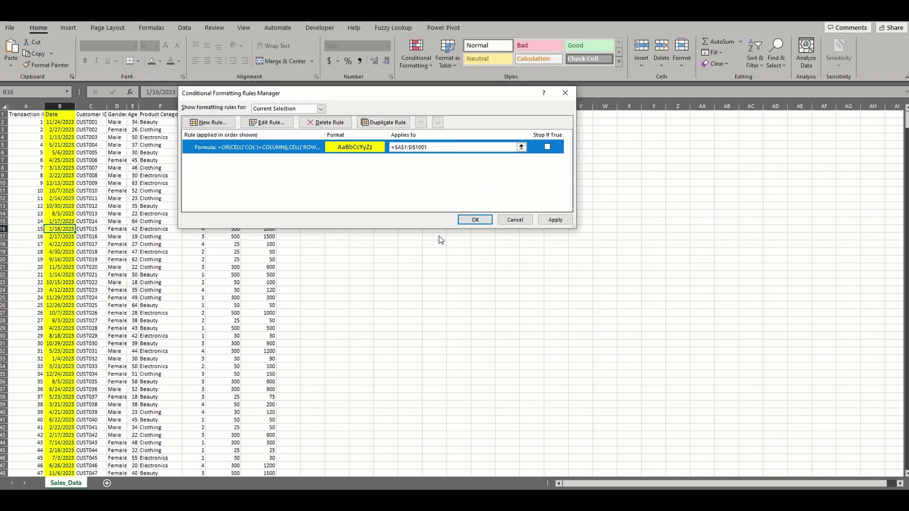
click(556, 220)
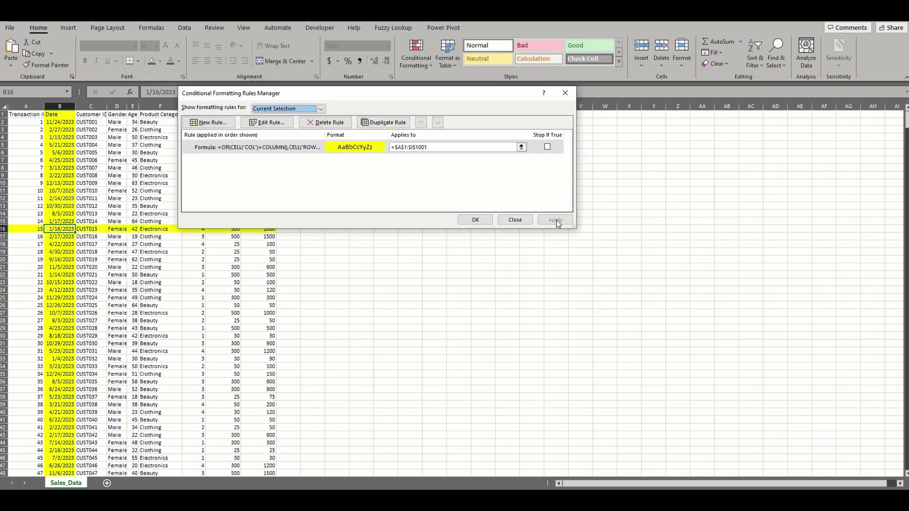
click(479, 220)
Test the row-and-column highlight from cells F23, I6 and C4
click(141, 283)
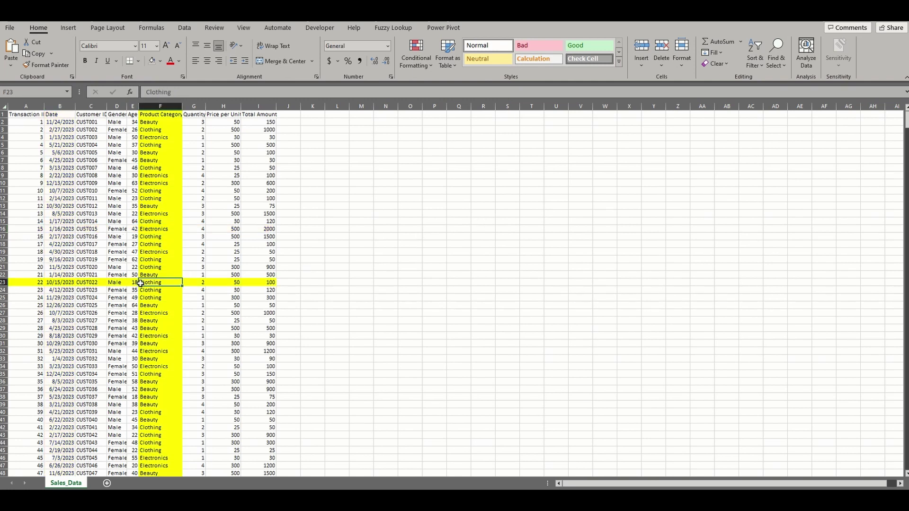
click(242, 155)
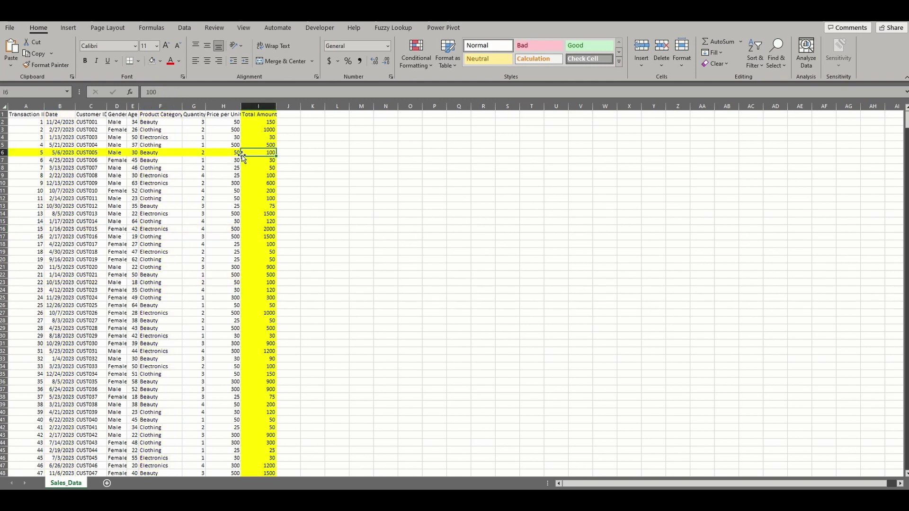
click(98, 138)
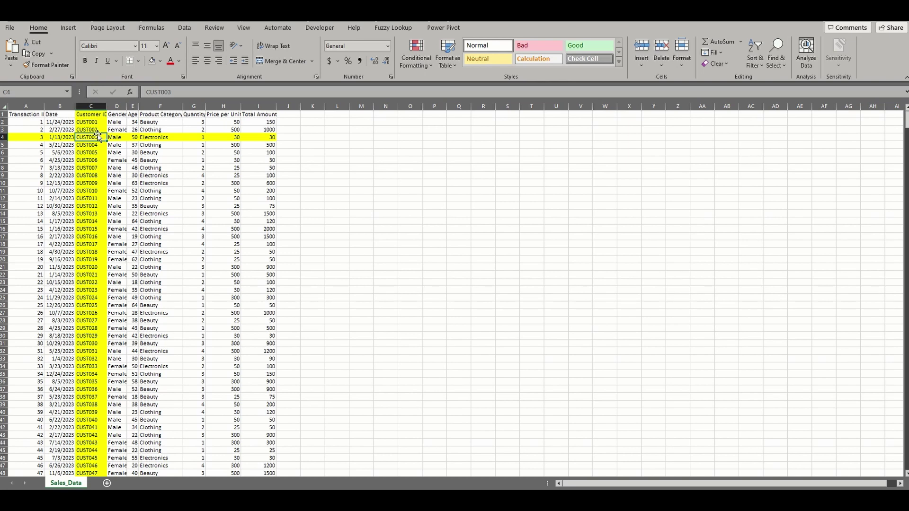
Trim the rule to =CELL("COL")=COLUMN() with a light green fill
click(416, 54)
click(436, 223)
click(272, 125)
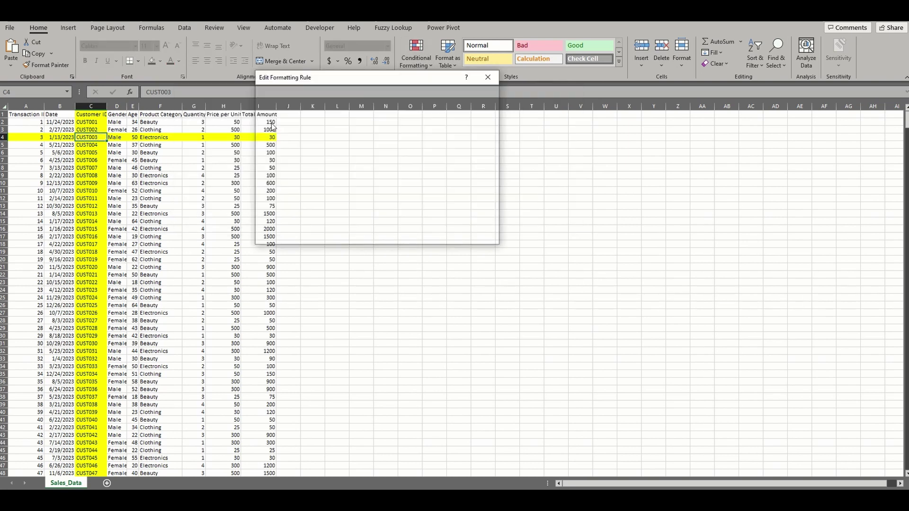
drag(389, 185, 334, 185)
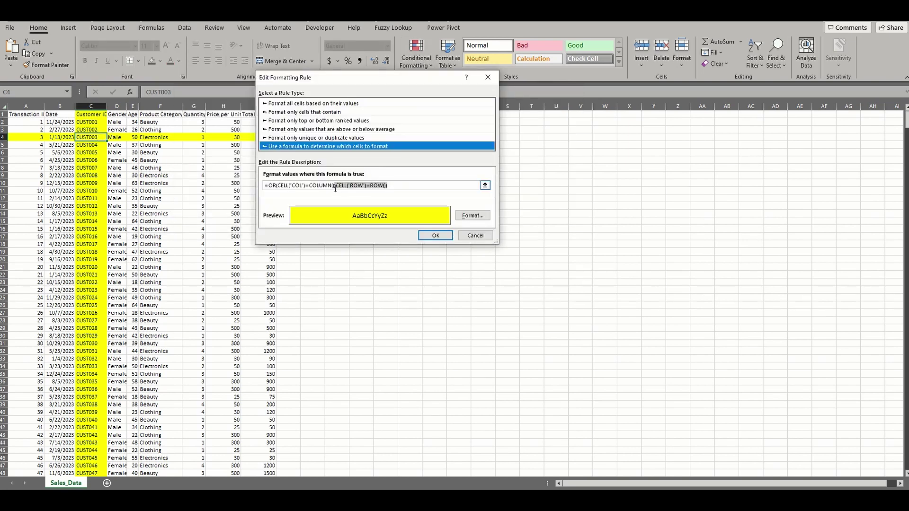
key(BackSpace)
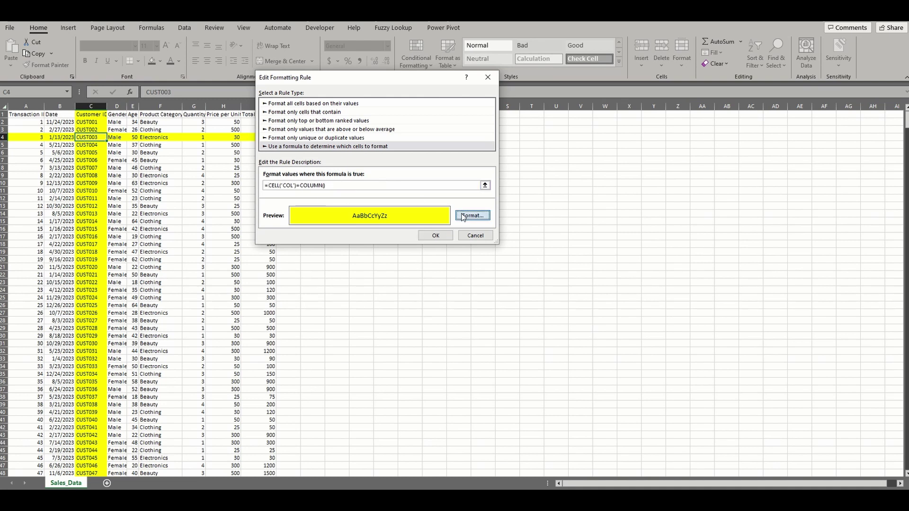
click(473, 216)
click(345, 91)
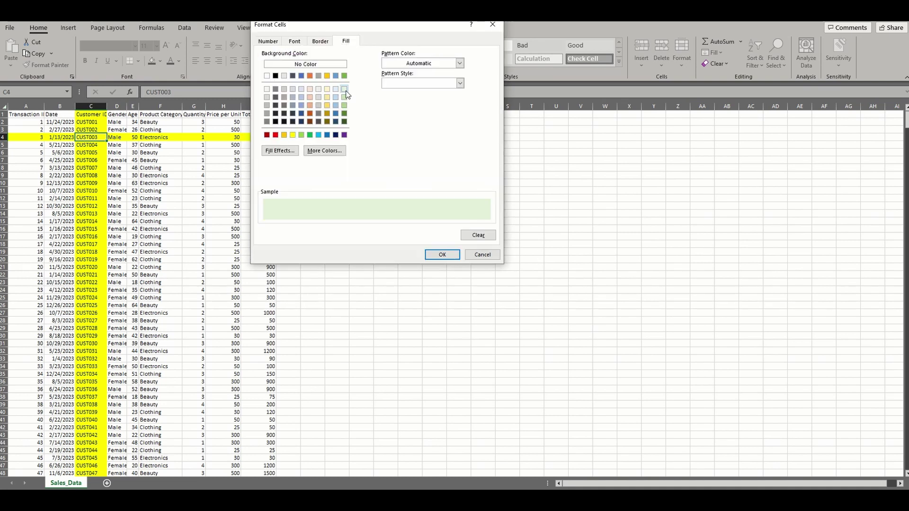
click(442, 254)
click(431, 233)
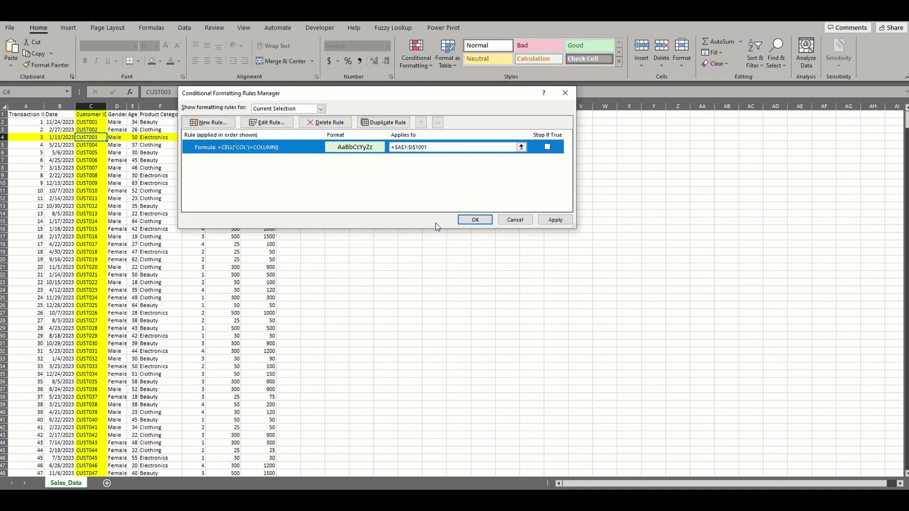
Change the second rule's formula to =CELL("ROW")=ROW()
double_click(317, 144)
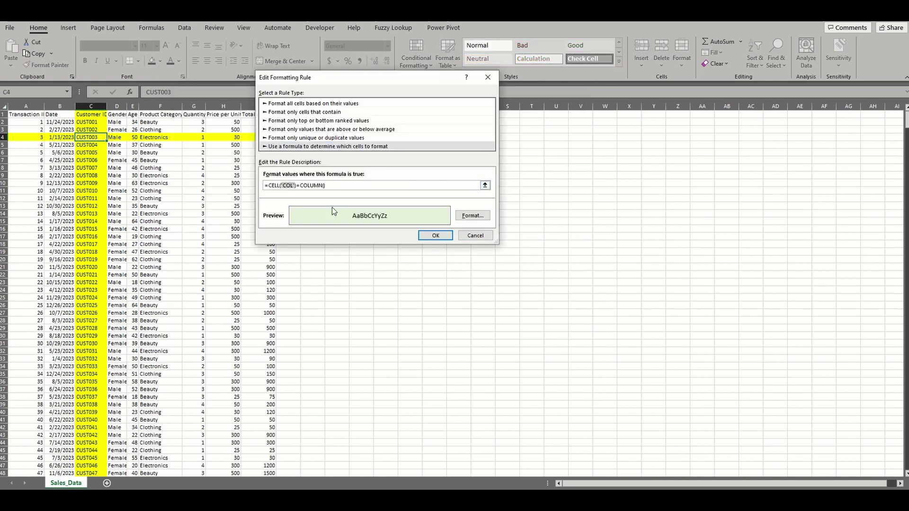
text(ROW)
double_click(315, 185)
text(ROW)
Format the row rule with salmon fill, bold text and brown borders on all four sides
click(472, 216)
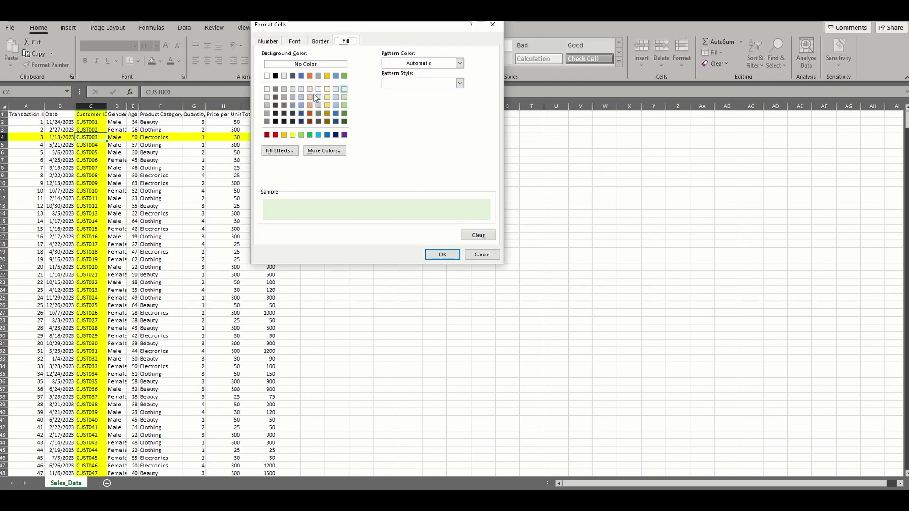
click(311, 91)
click(295, 41)
click(398, 84)
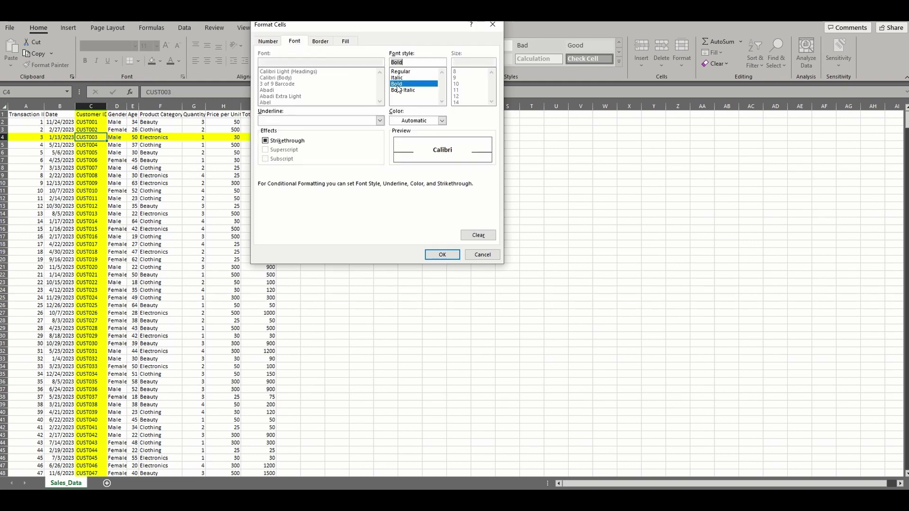
click(321, 41)
click(315, 140)
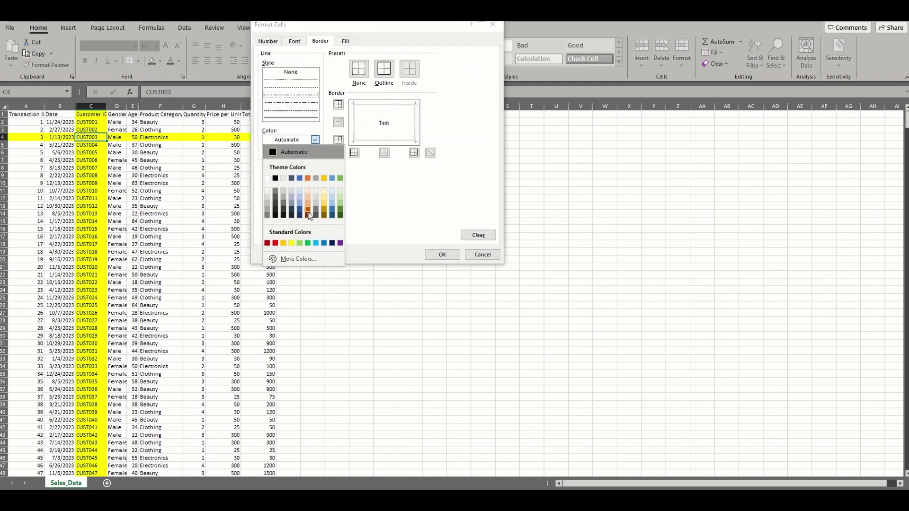
click(308, 212)
click(355, 124)
click(373, 106)
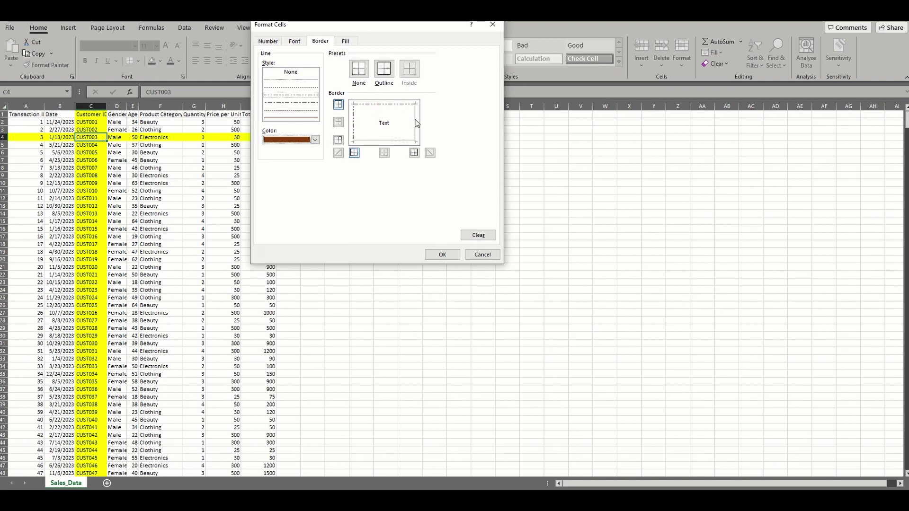
click(415, 121)
click(407, 141)
click(441, 255)
click(436, 235)
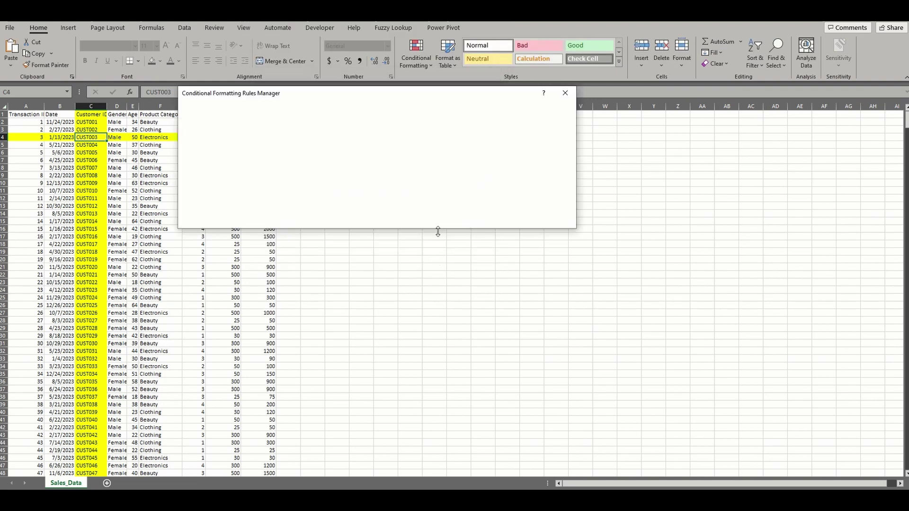
Apply both rules and check the highlights from cells H16, C26 and F12
click(547, 220)
click(482, 216)
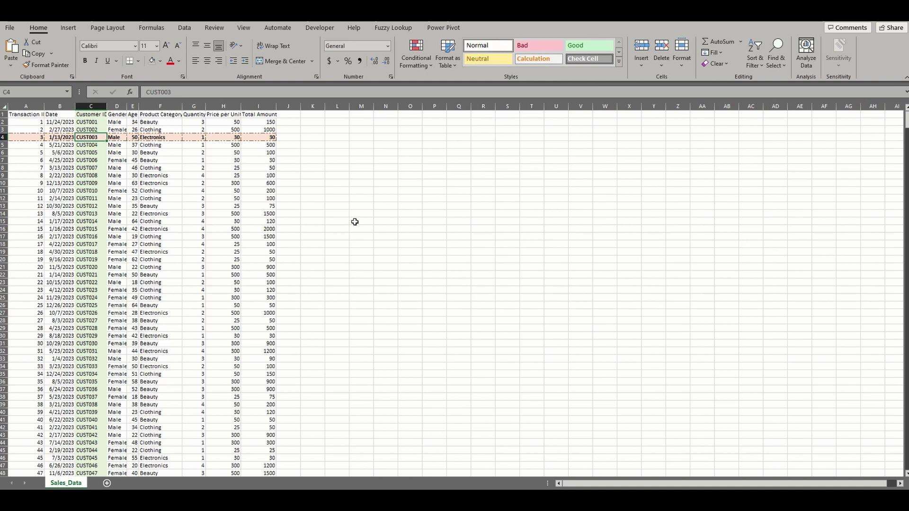
click(218, 229)
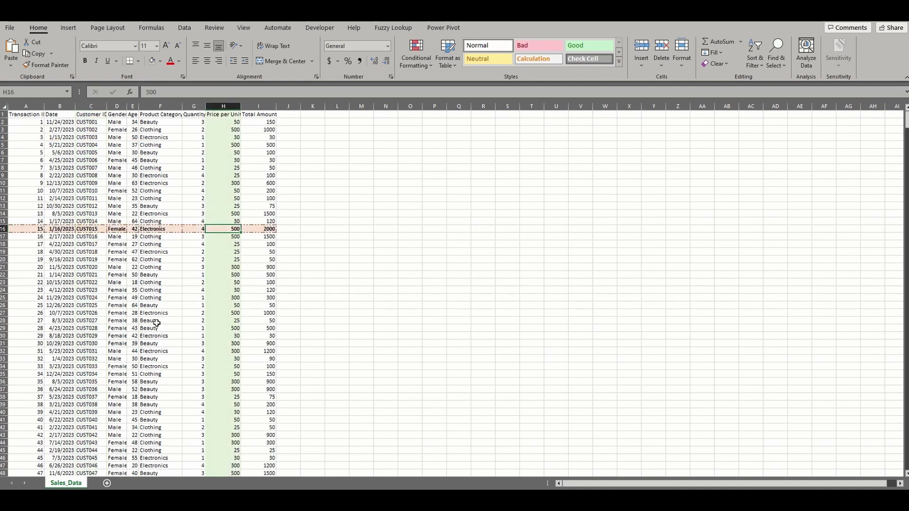
click(98, 306)
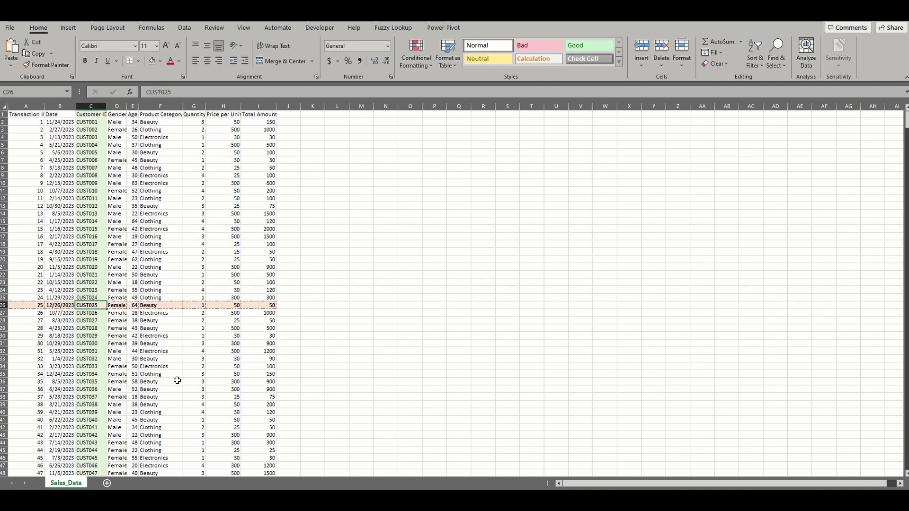
click(163, 196)
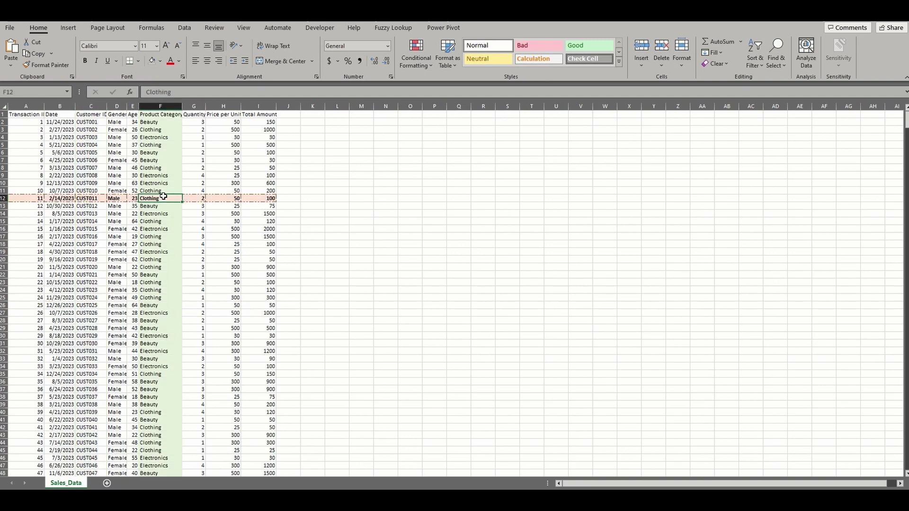